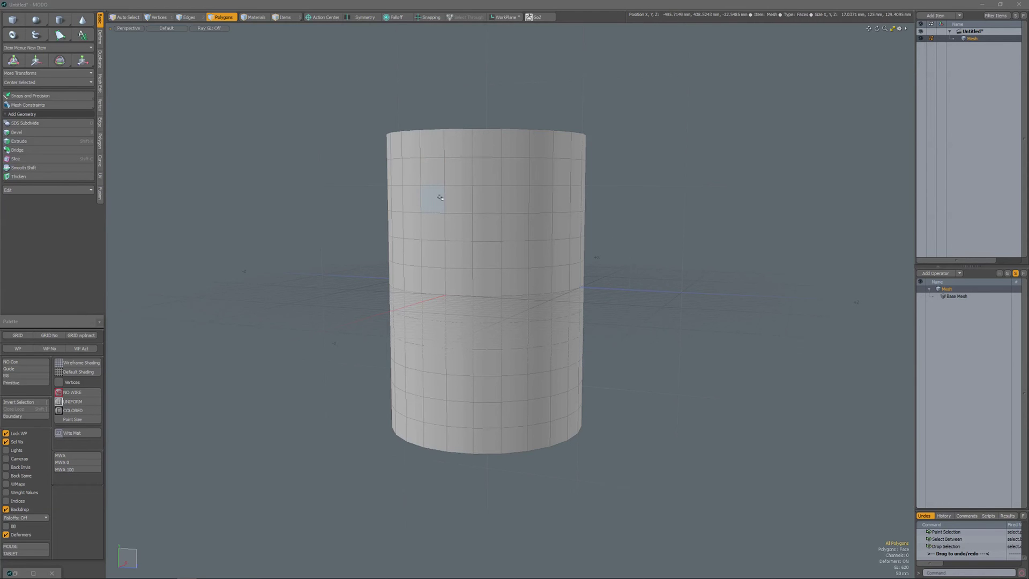
Step: Select every face between a top-left and a bottom-right face on the cylinder front
click(429, 170)
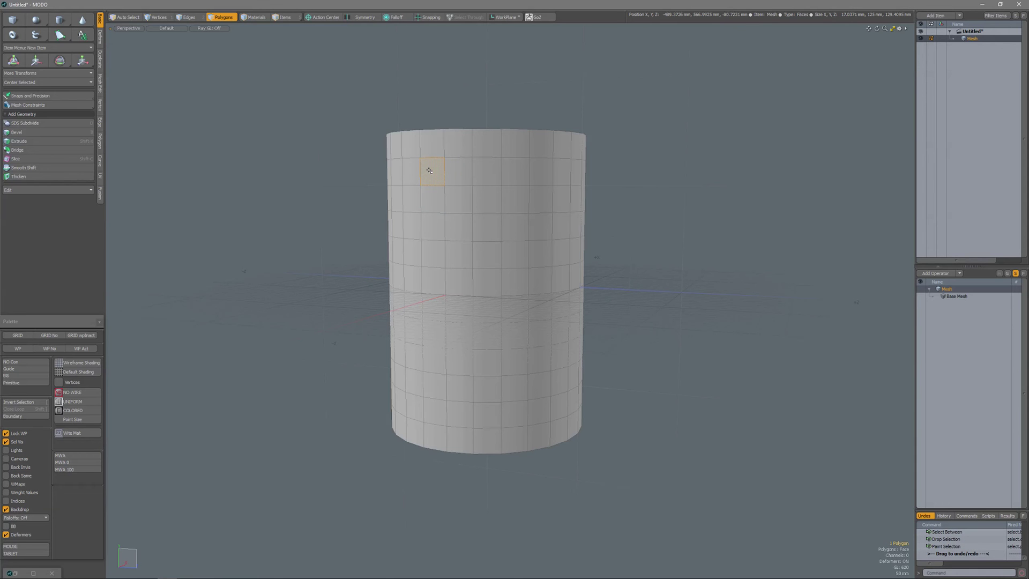
shift+click(561, 405)
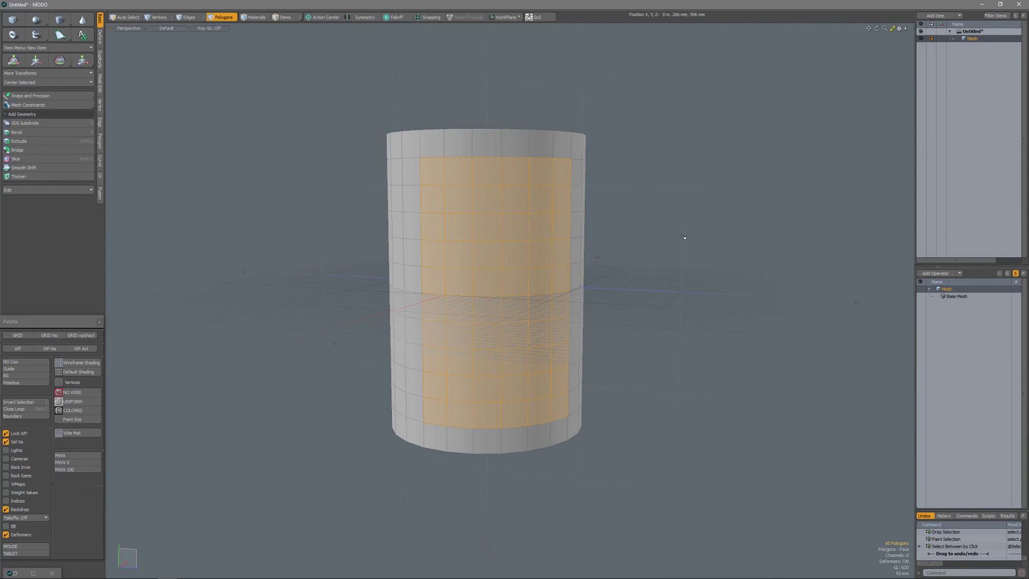
click(685, 237)
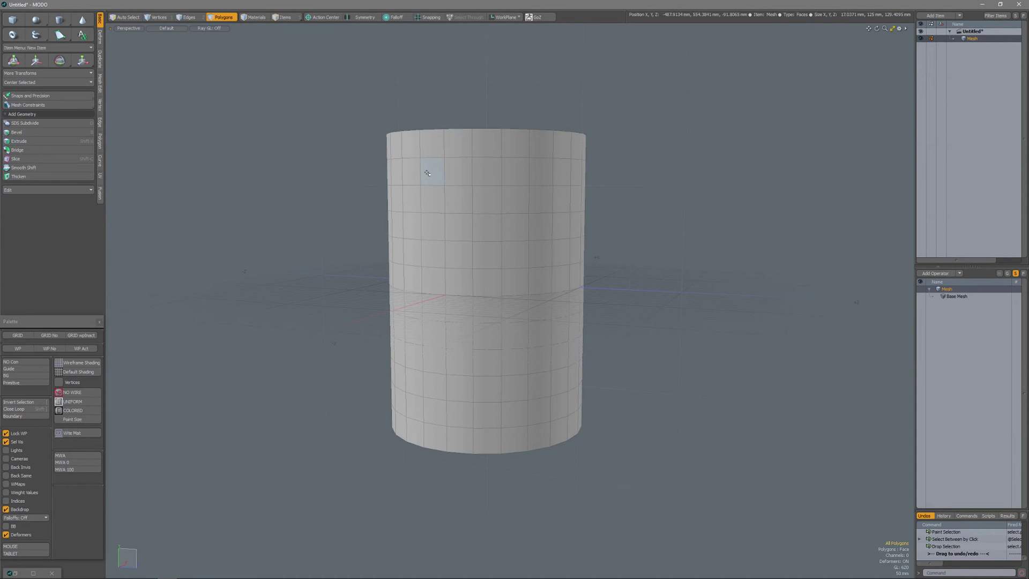
click(427, 174)
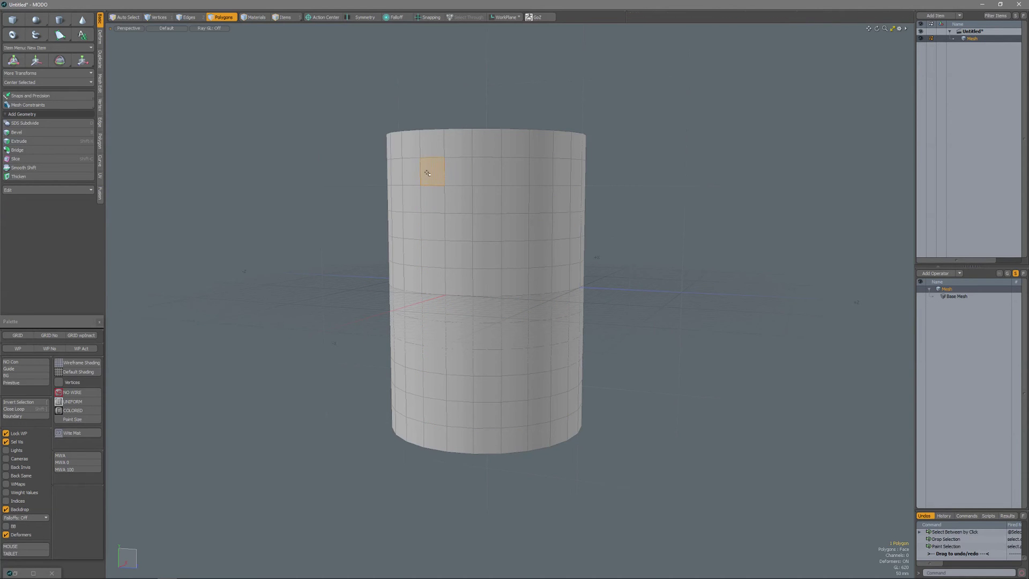
shift+click(563, 402)
key(shift+b)
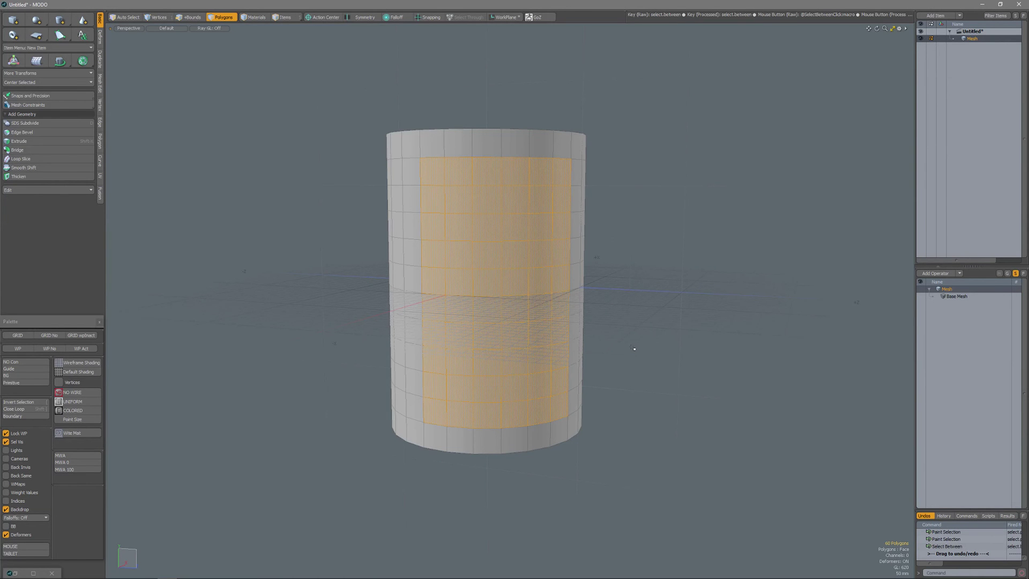
Step: Switch windows with Alt+Tab and drag in the viewport and lower screen area
key(alt+Tab)
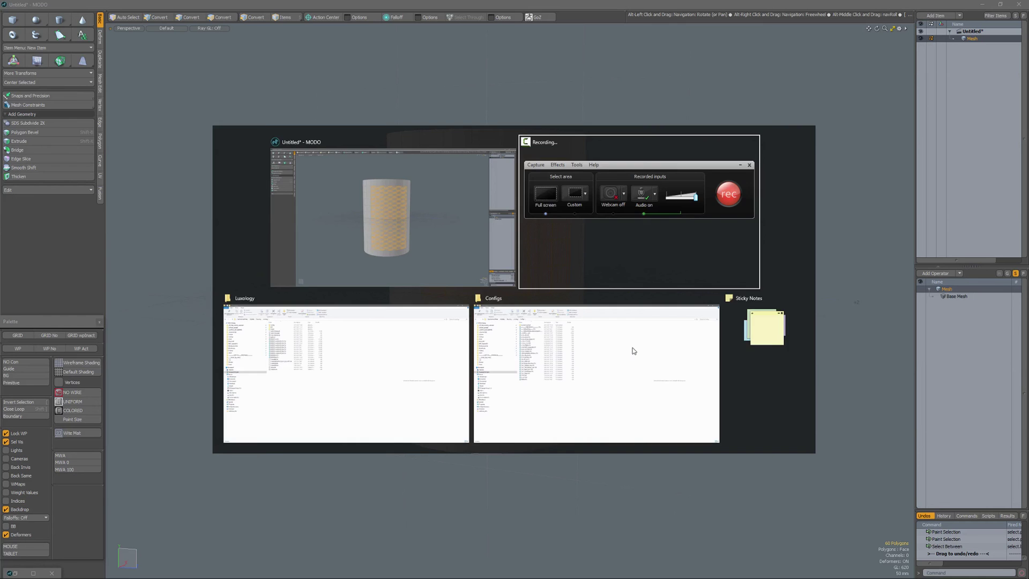
click(457, 510)
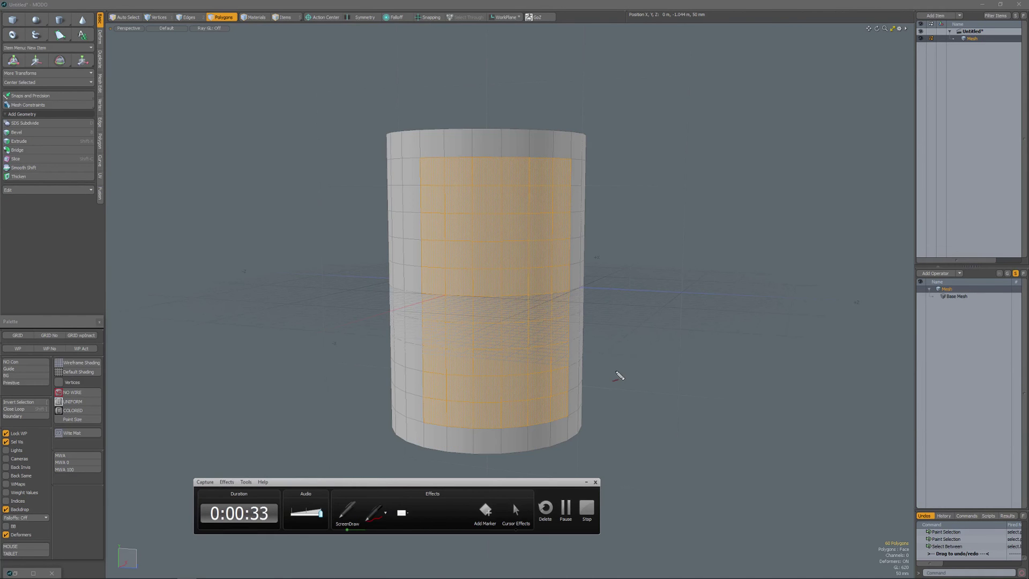
mouse_move(660, 299)
mouse_down()
mouse_move(644, 339)
mouse_move(654, 337)
mouse_up()
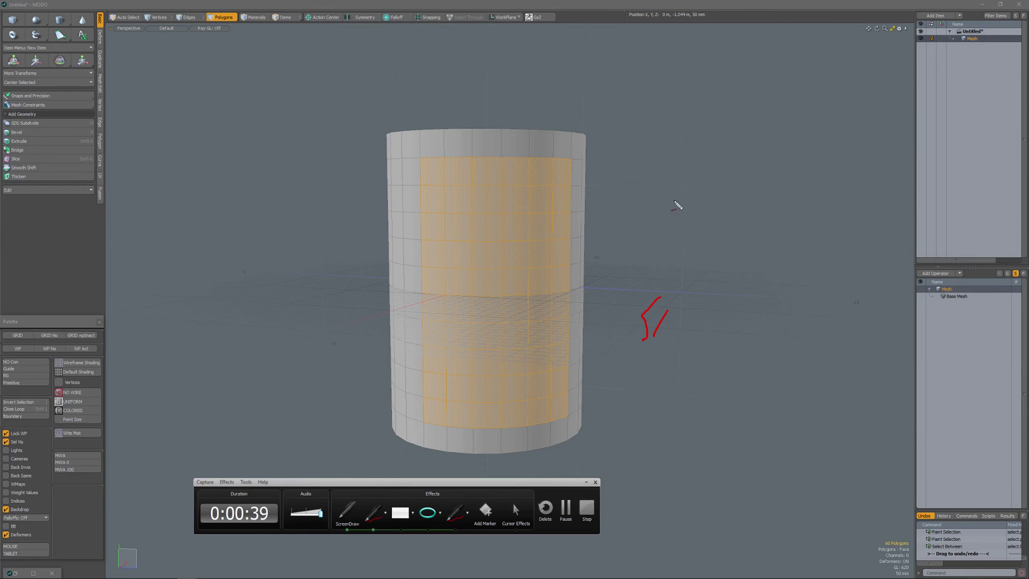
mouse_move(684, 201)
mouse_down()
mouse_move(661, 224)
mouse_move(695, 226)
mouse_move(739, 203)
mouse_up()
mouse_move(730, 203)
mouse_down()
mouse_move(731, 224)
mouse_move(774, 213)
mouse_up()
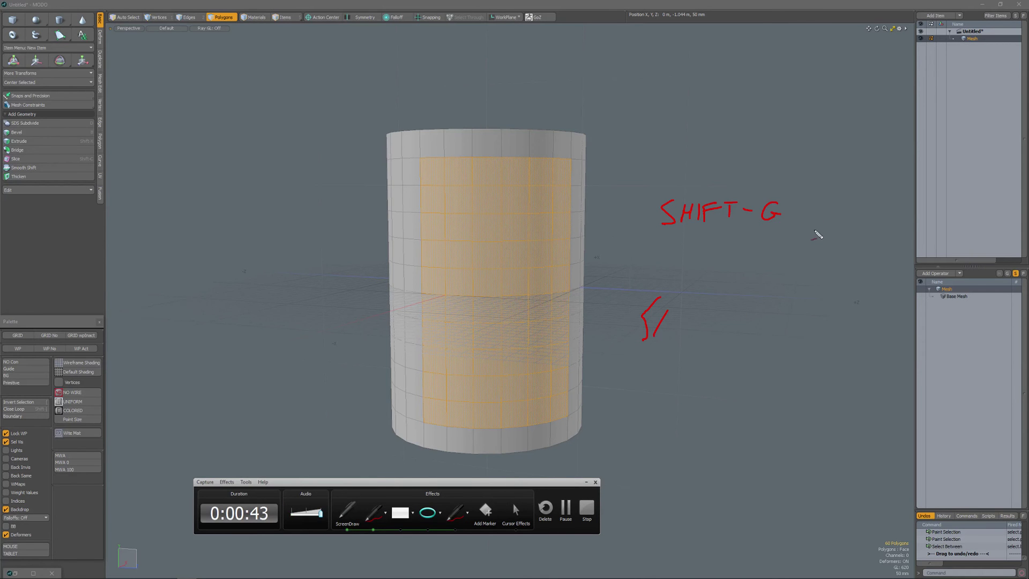
click(347, 511)
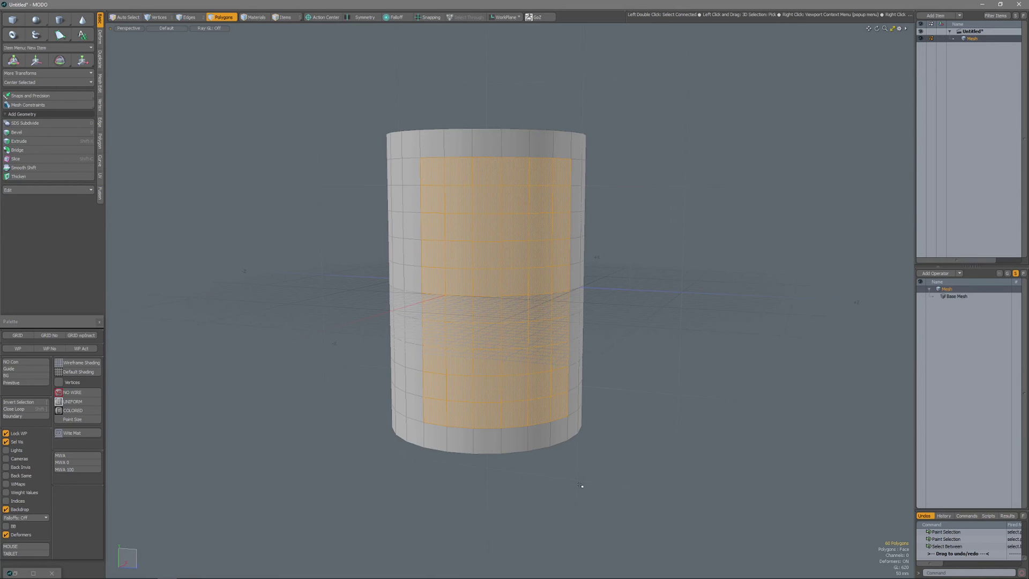
Step: Clear the faces, switch to edge selection, and pick a top and a bottom edge
click(680, 237)
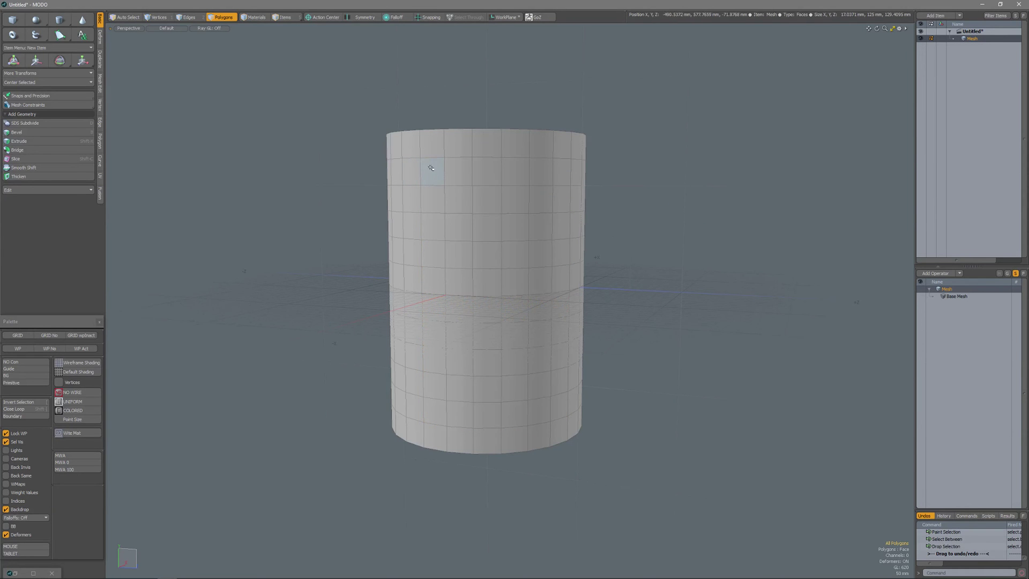
key(space)
key(space)
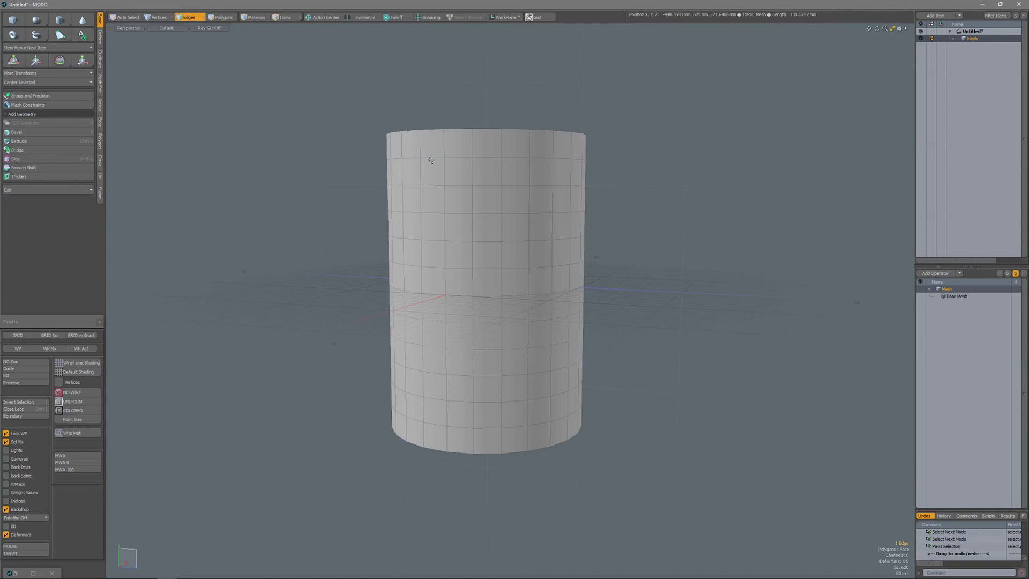
click(428, 158)
click(431, 424)
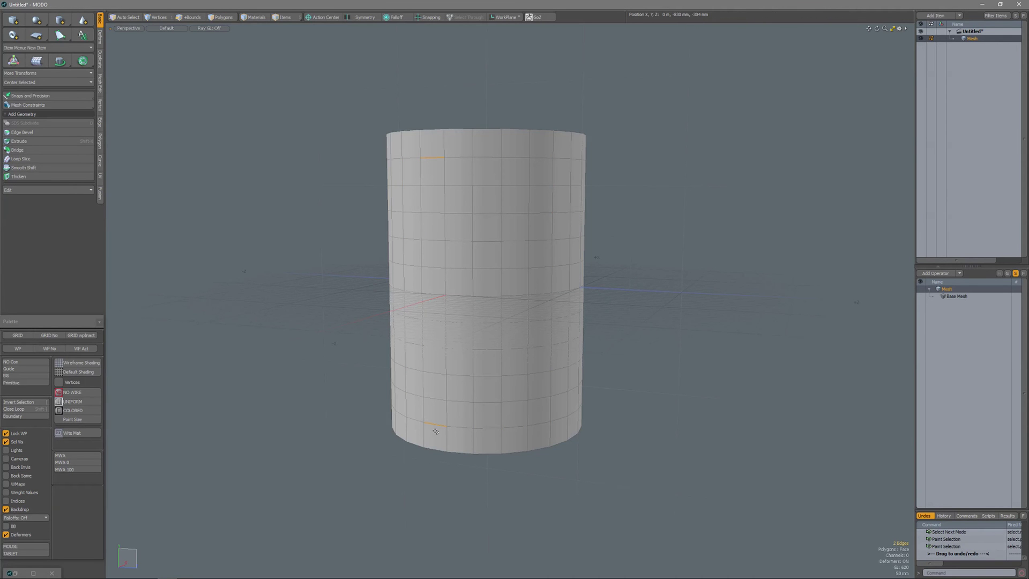
Step: Select the edge rows between top and bottom edges, extending them rightward twice
click(720, 364)
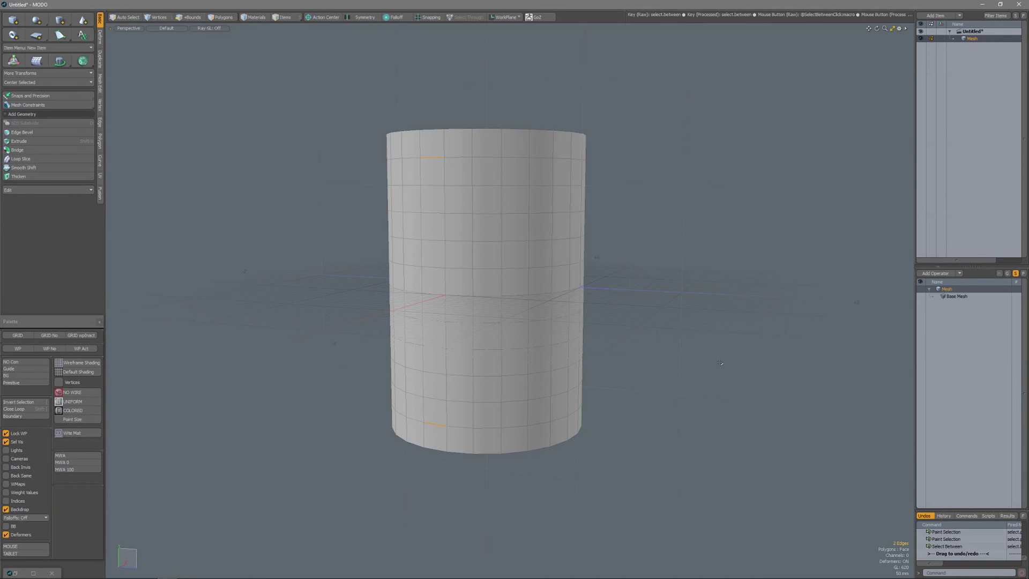
click(457, 158)
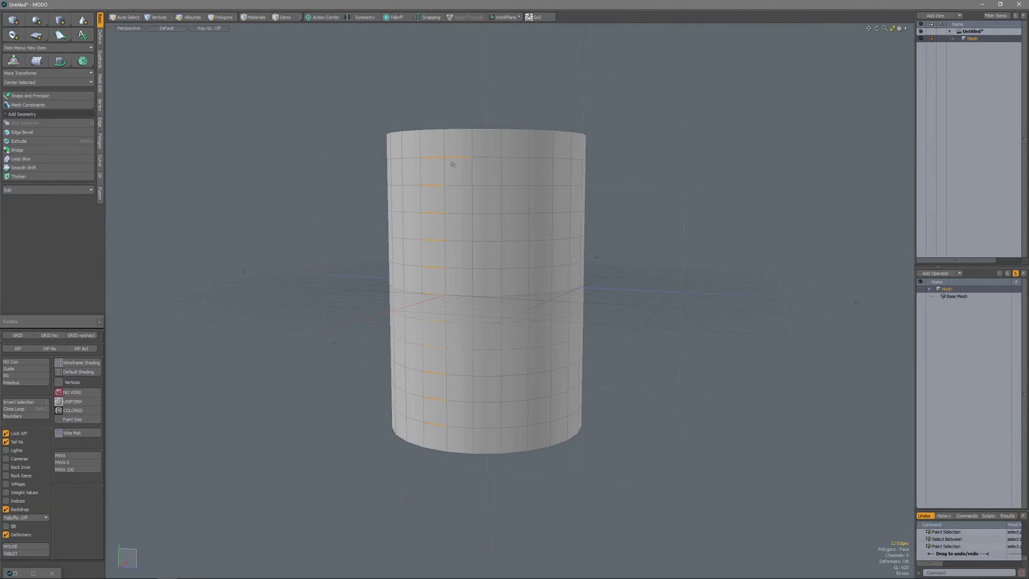
key(ctrl+b)
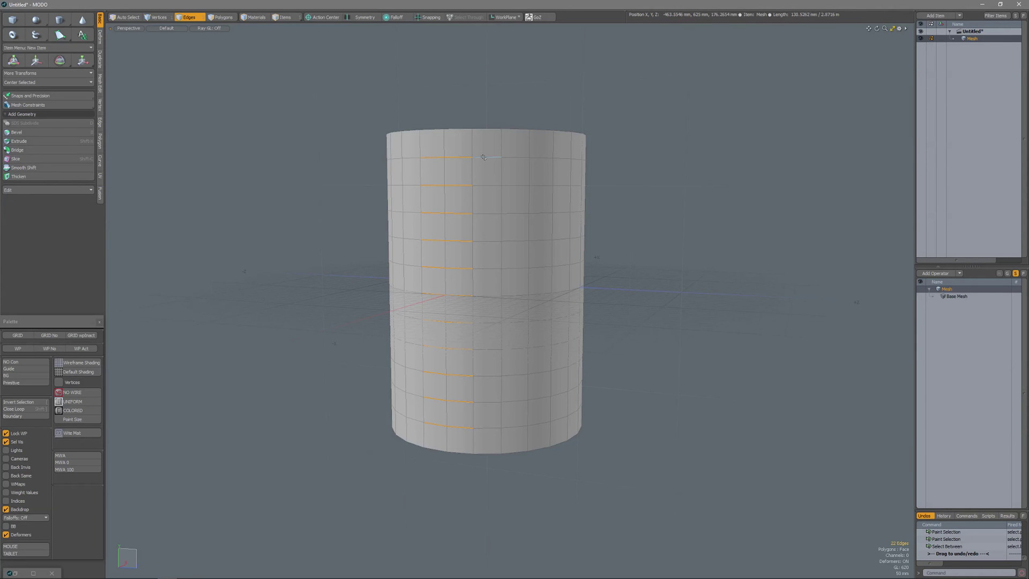
key(ctrl)
ctrl+click(484, 156)
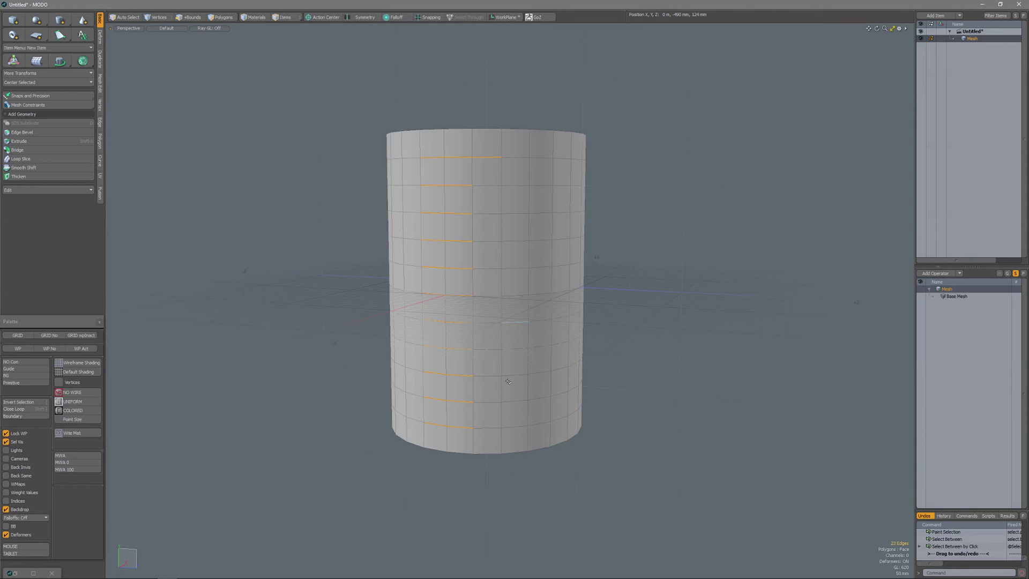
ctrl+click(488, 429)
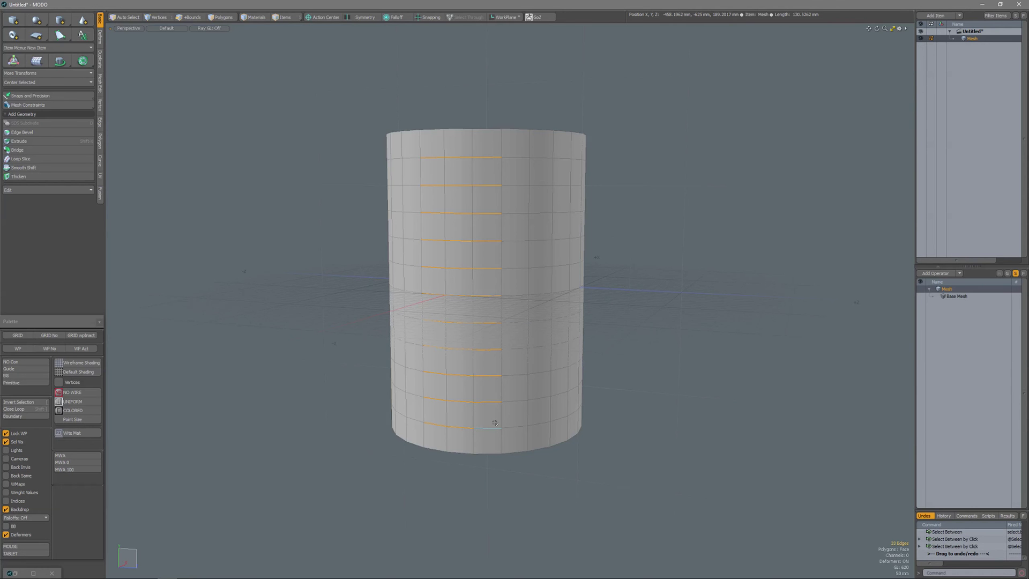
ctrl+click(515, 158)
ctrl+click(512, 428)
Step: Build a closed outer rectangular edge loop along the top, right, bottom and left sides
click(619, 307)
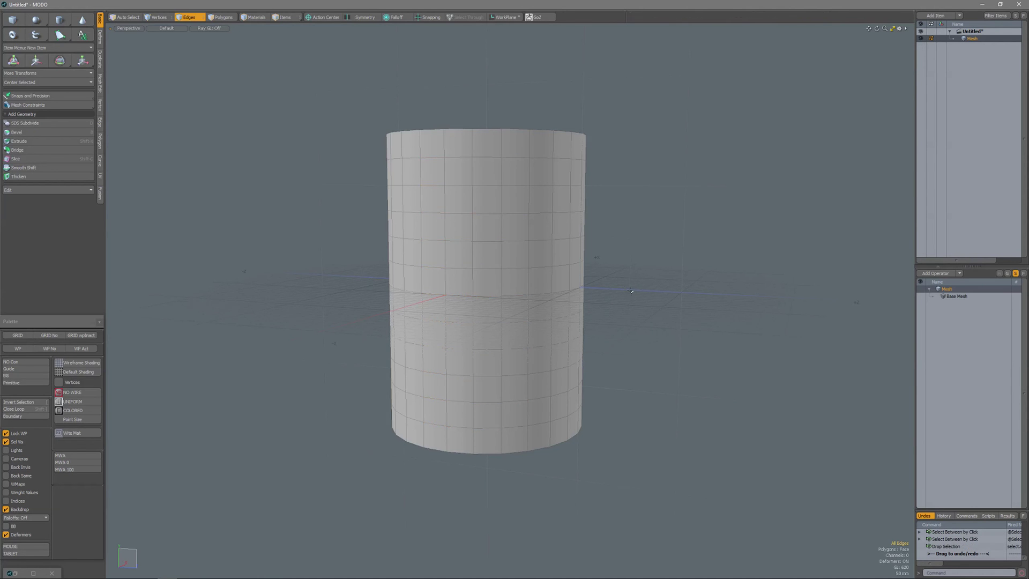
click(431, 160)
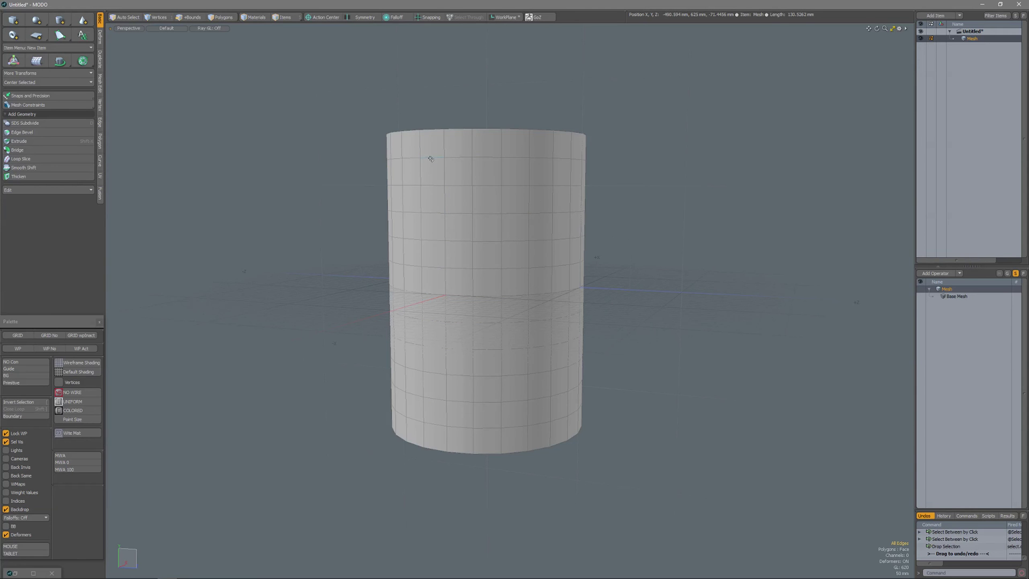
ctrl+click(548, 158)
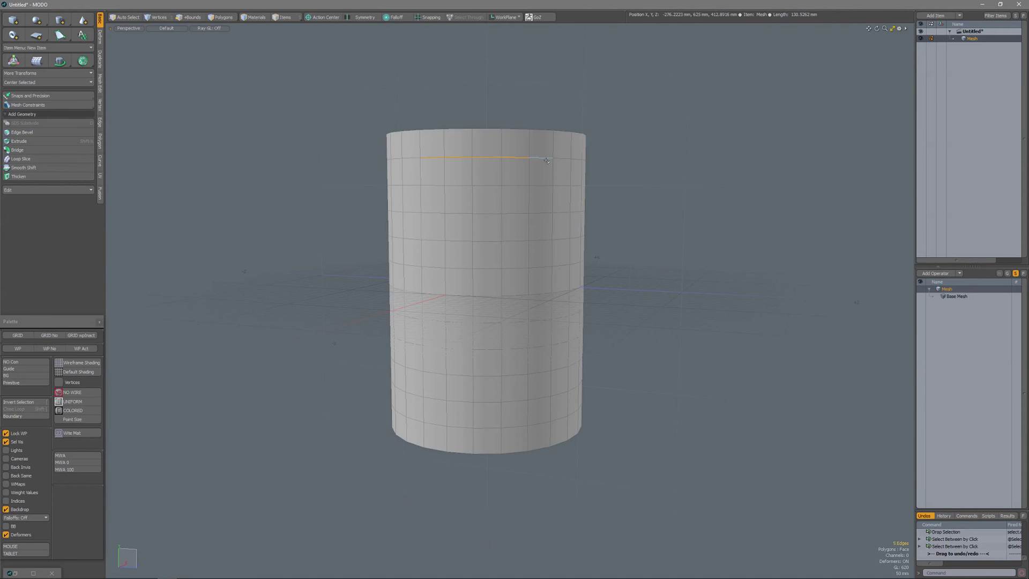
ctrl+click(553, 174)
ctrl+click(552, 411)
ctrl+click(426, 424)
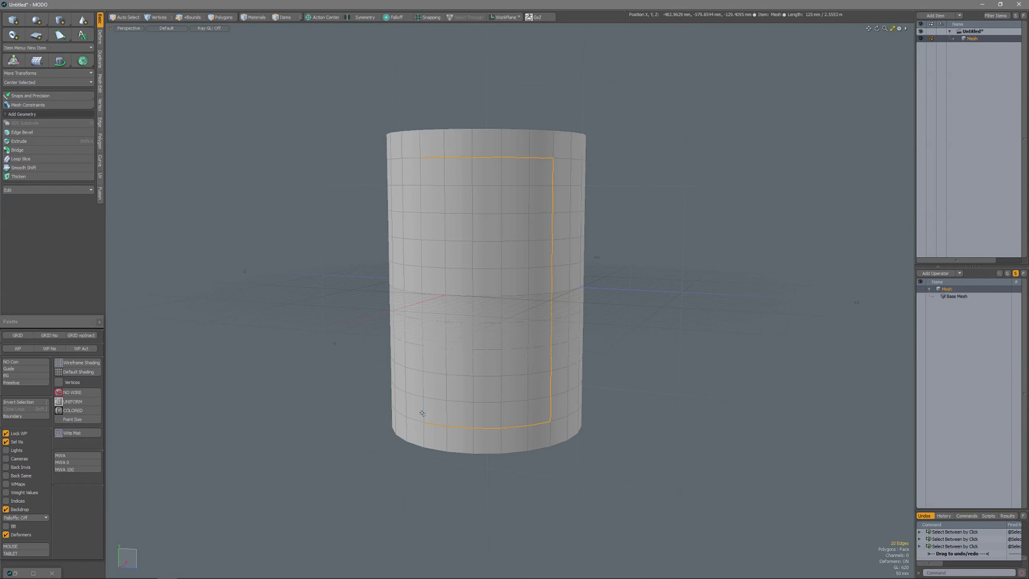
ctrl+click(421, 414)
ctrl+click(421, 171)
Step: Add an inner edge ring from a horizontal run down its right side
ctrl+click(515, 186)
key(2)
ctrl+click(530, 202)
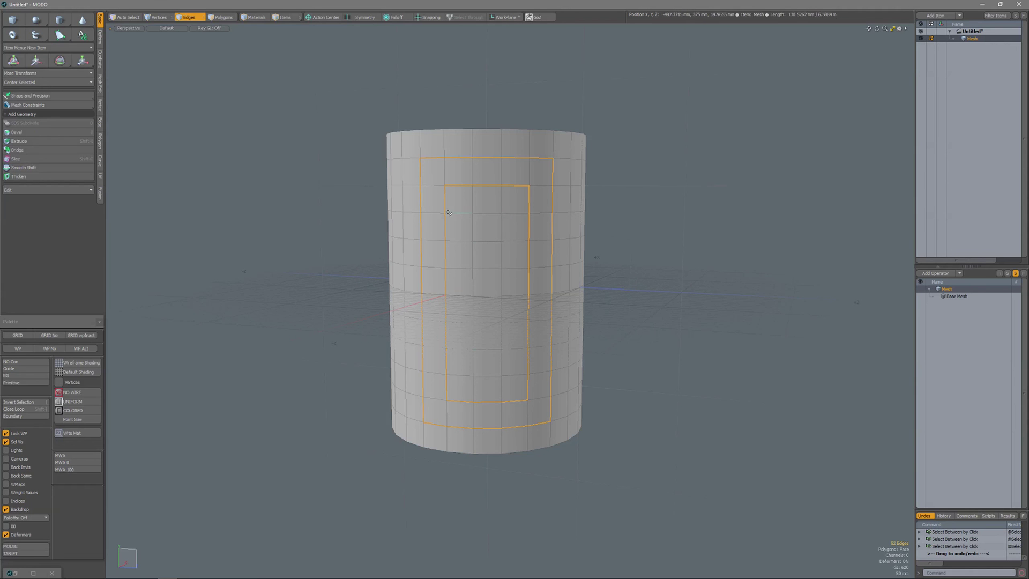
Step: Switch to polygon selection, select a block of polygons, then clear it
key(space)
click(432, 171)
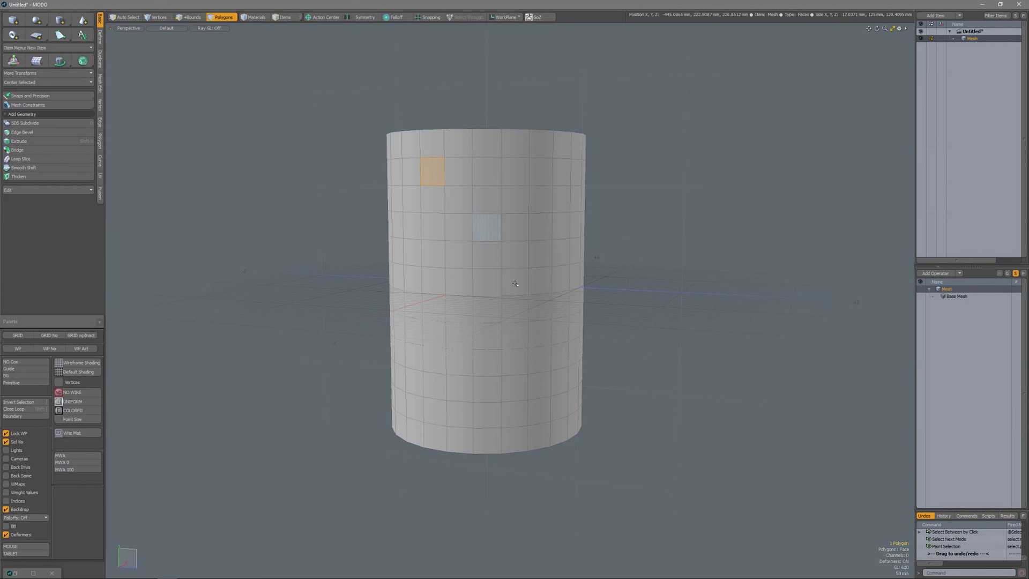
shift+click(563, 386)
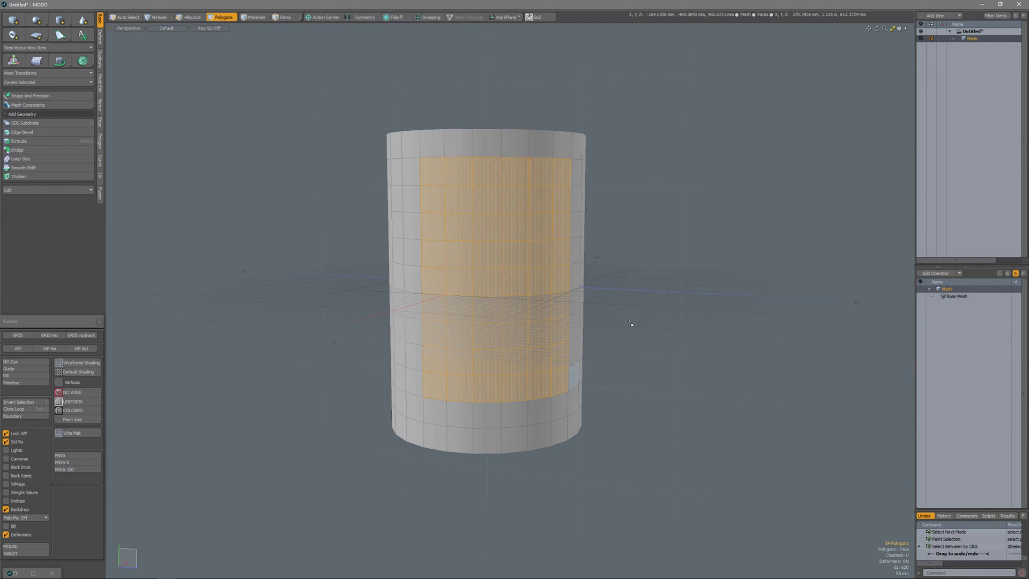
click(632, 252)
Step: Build a rectangular polygon ring, then clear it and pick a top polygon
shift+click(562, 176)
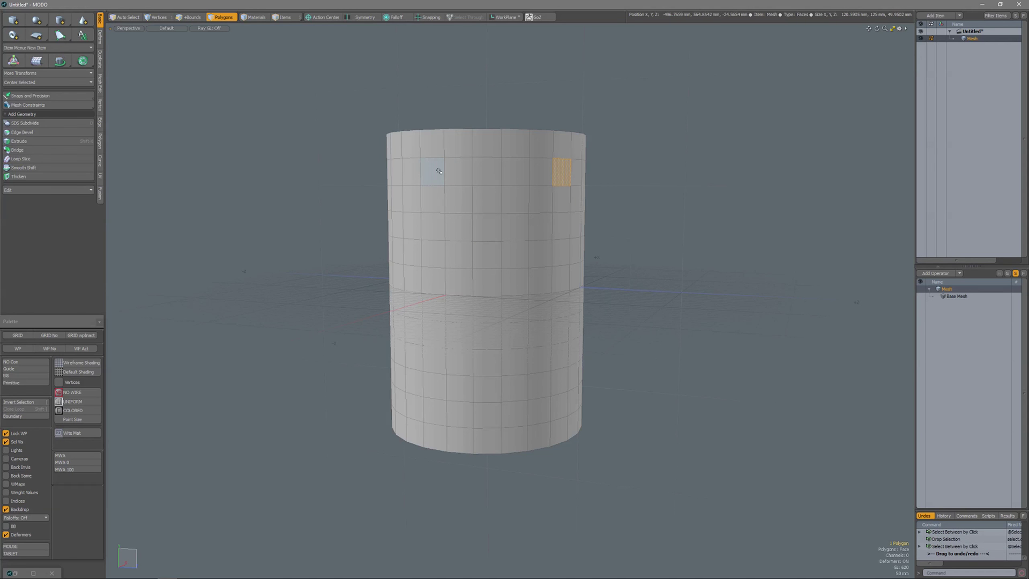
shift+click(429, 170)
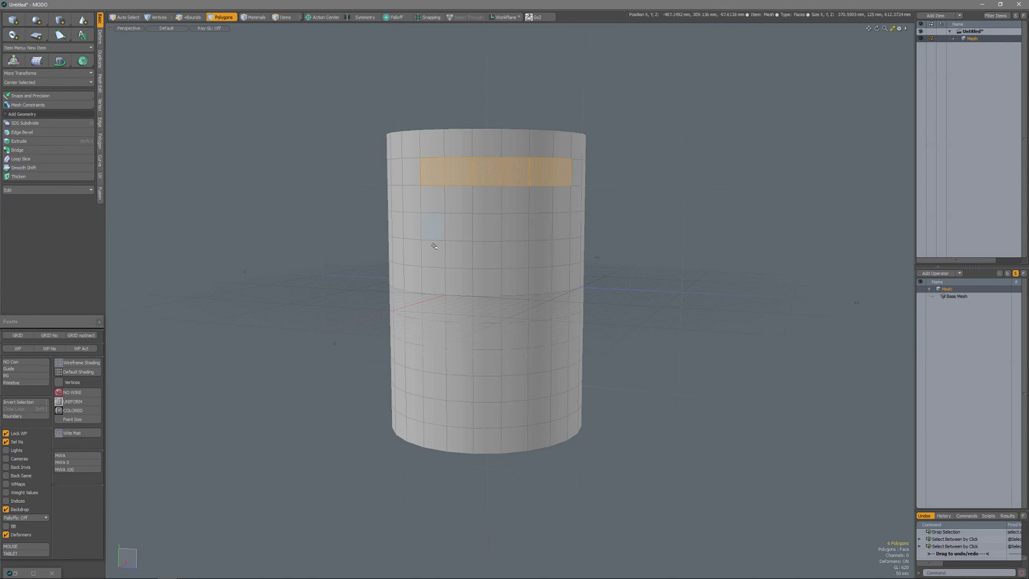
shift+click(429, 412)
shift+click(563, 410)
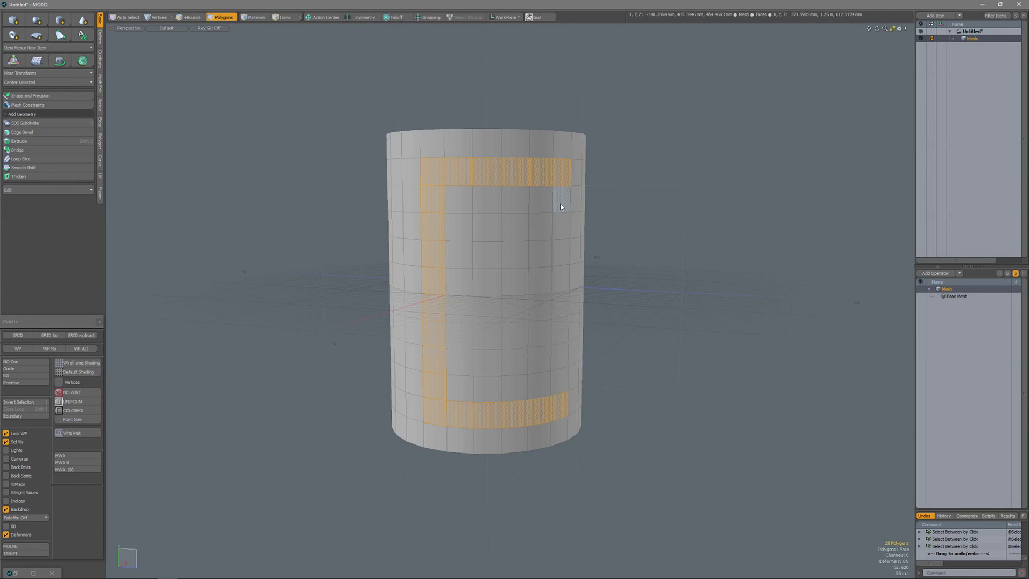
shift+click(561, 208)
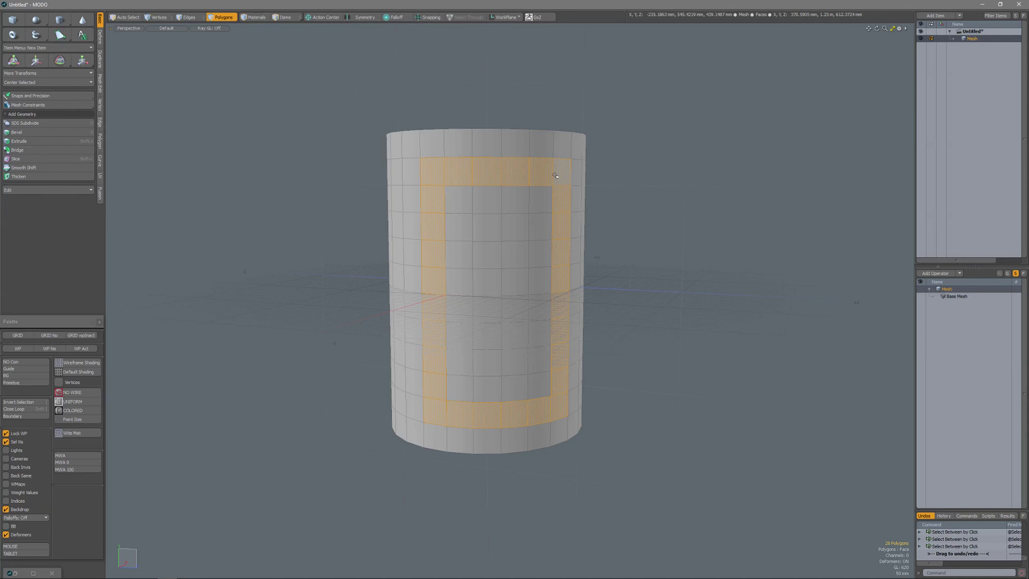
click(564, 174)
Step: Build a closed polygon ring from the top strip, left column, bottom row and right column
shift+click(434, 176)
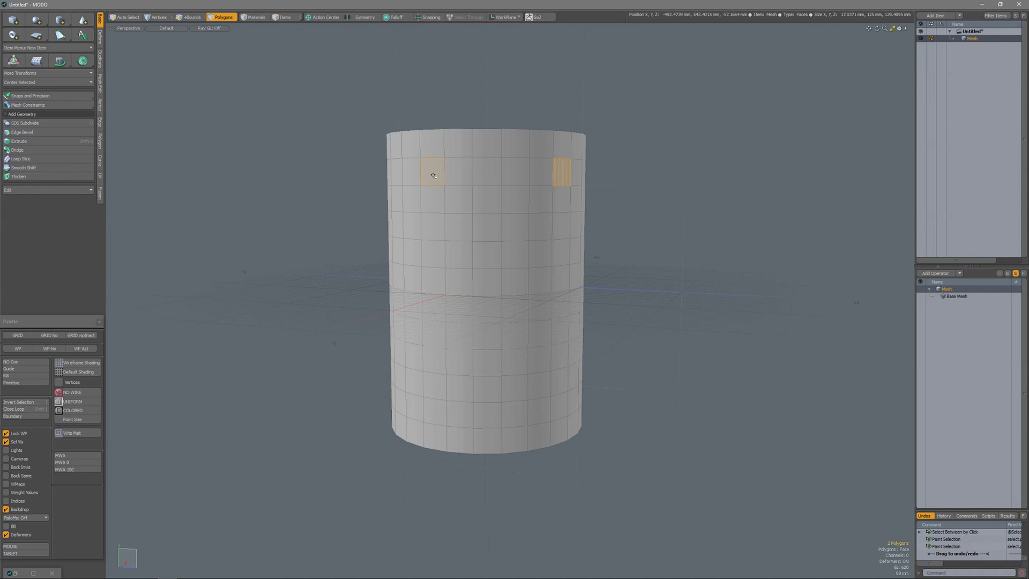
ctrl+shift+click(434, 176)
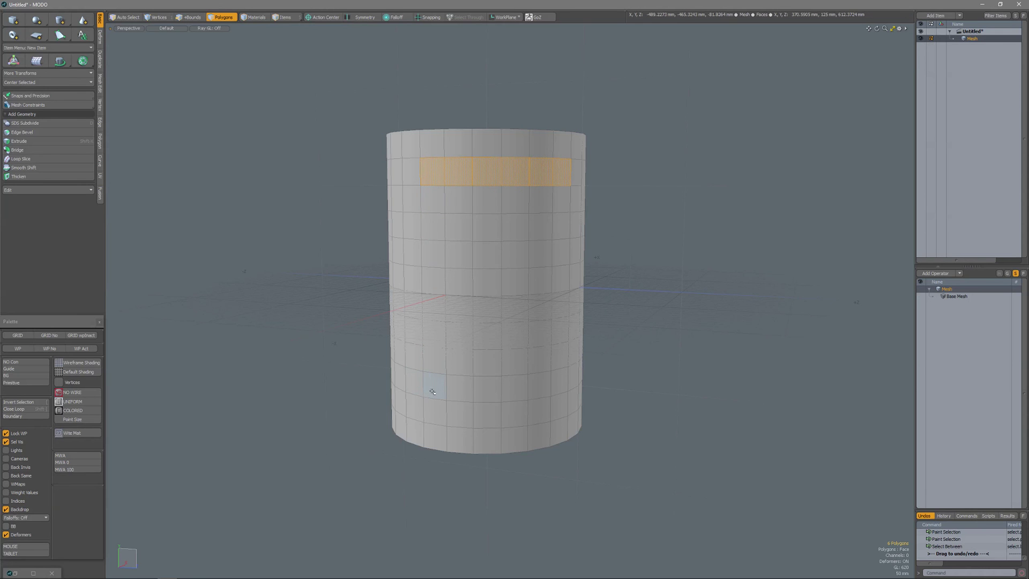
shift+click(432, 410)
ctrl+shift+click(432, 410)
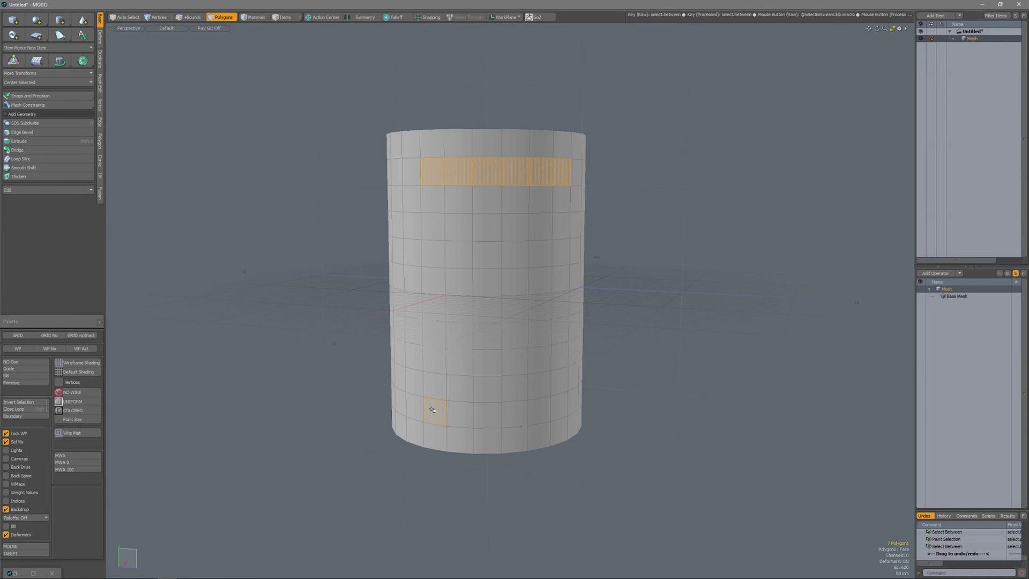
shift+click(564, 408)
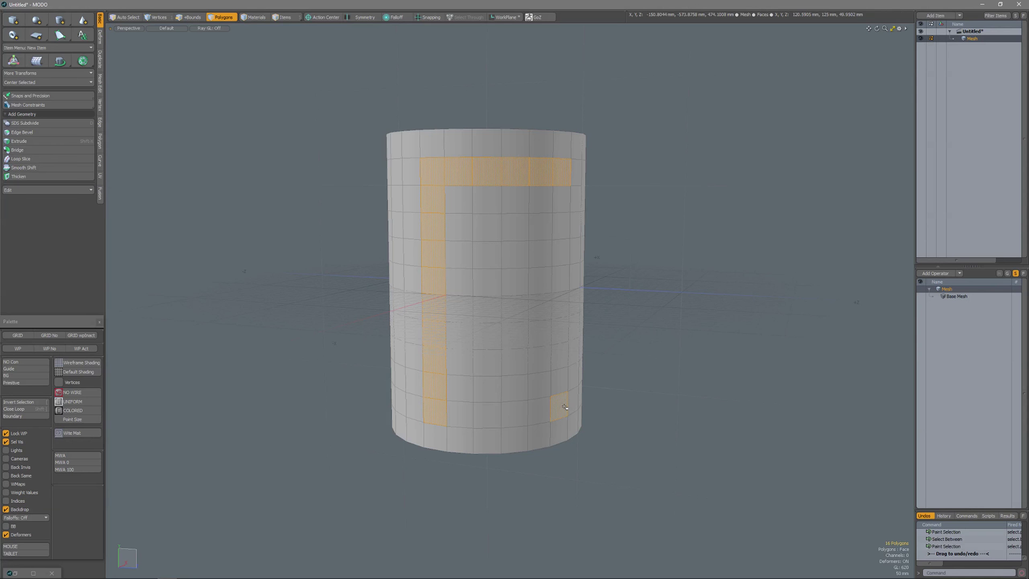
ctrl+shift+click(565, 408)
shift+click(562, 200)
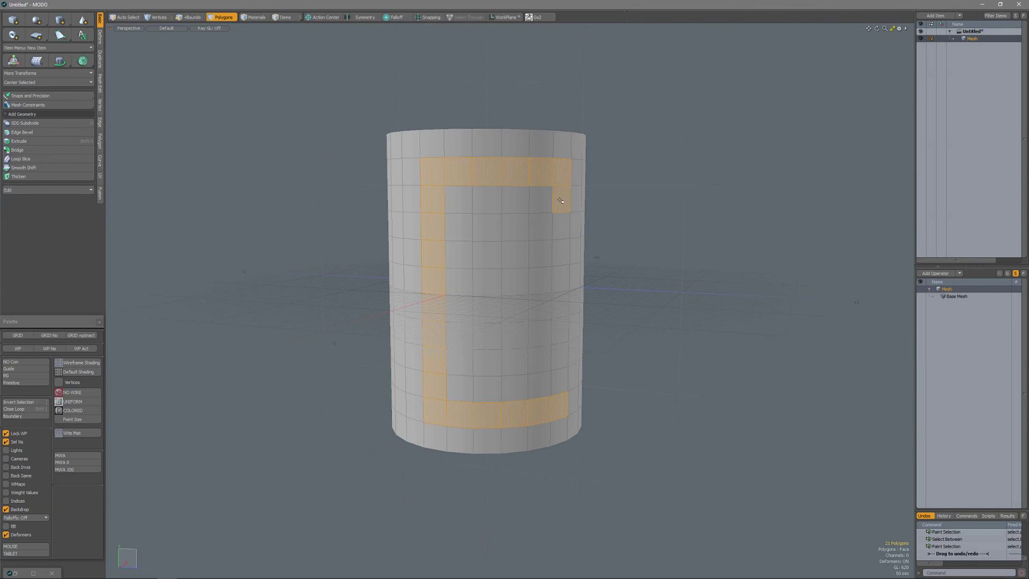
ctrl+shift+click(562, 200)
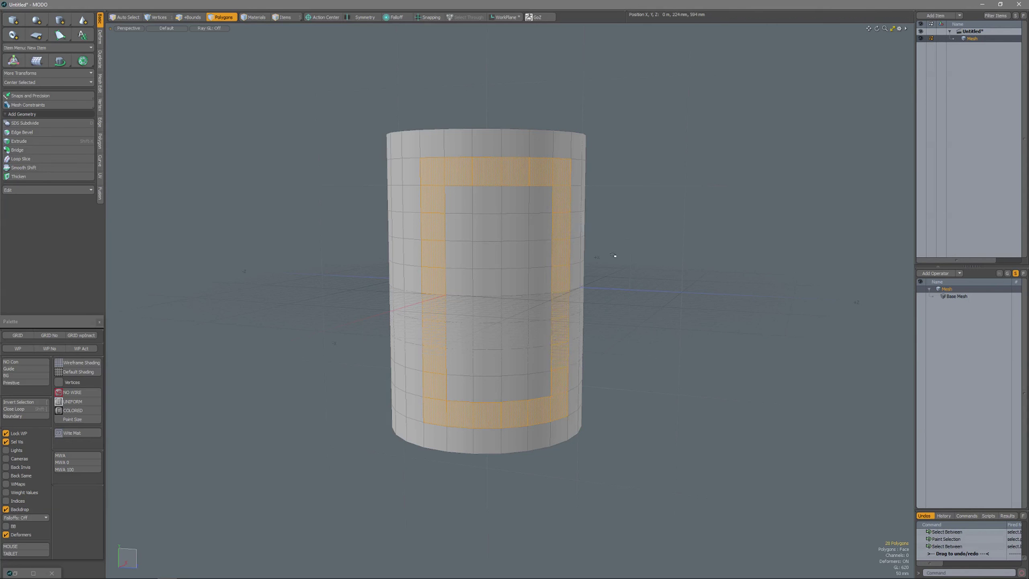
Step: Clear the ring, select a large rectangular polygon block, then clear it
click(647, 266)
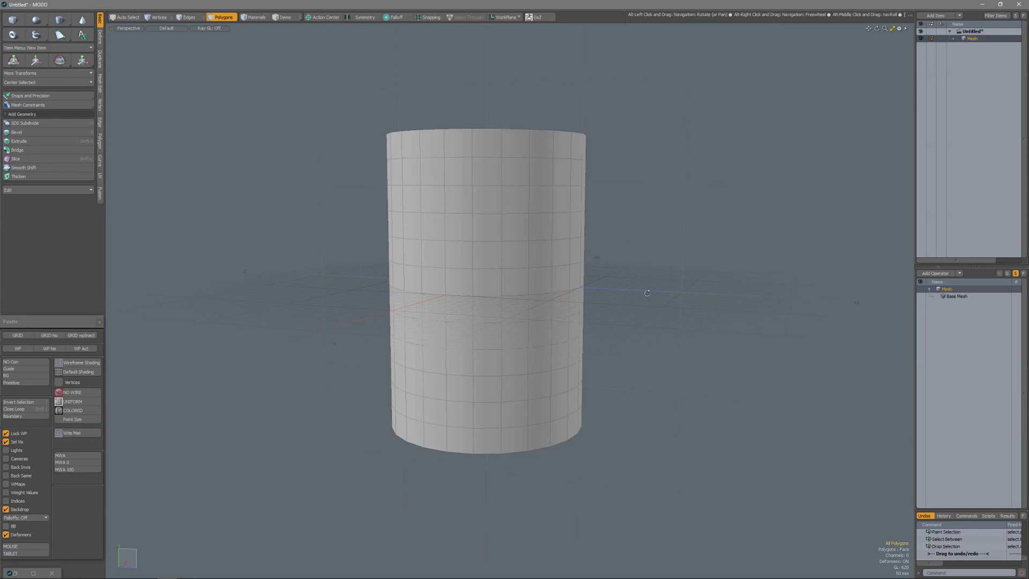
alt+drag(648, 268, 600, 304)
click(425, 173)
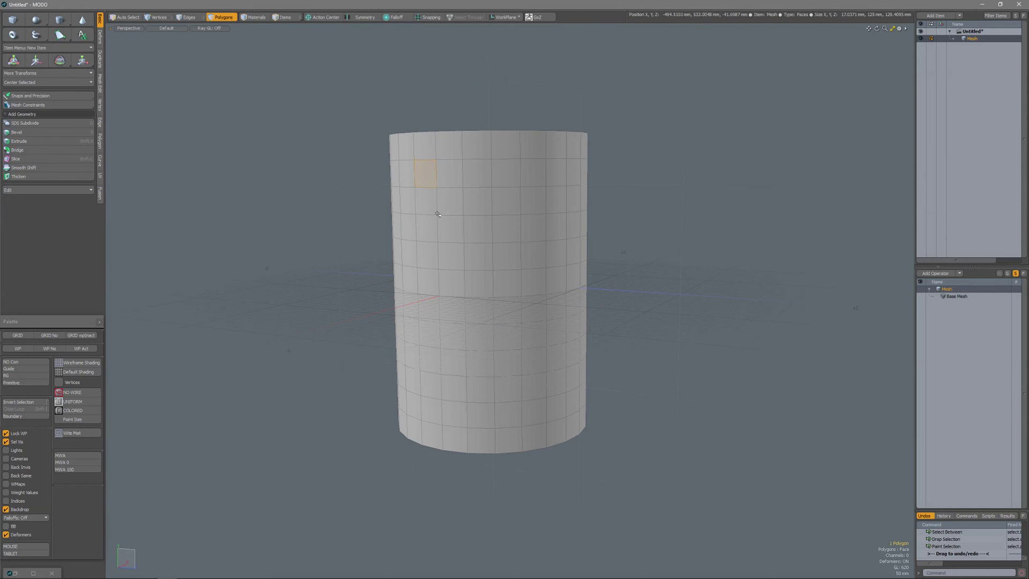
ctrl+shift+click(568, 405)
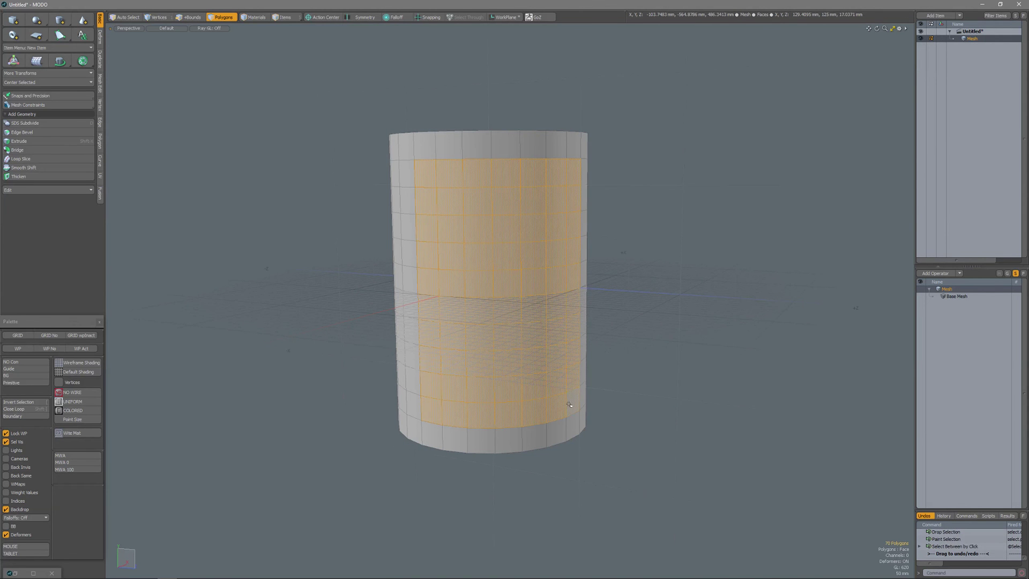
click(632, 272)
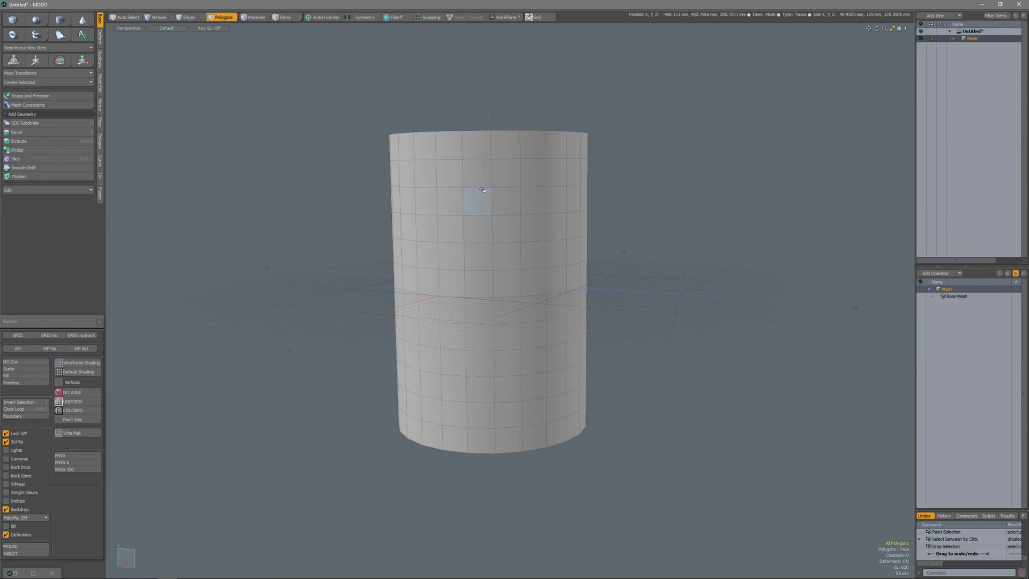
Step: Switch to vertices and select the top row, right column and bottom row of vertices
key(space)
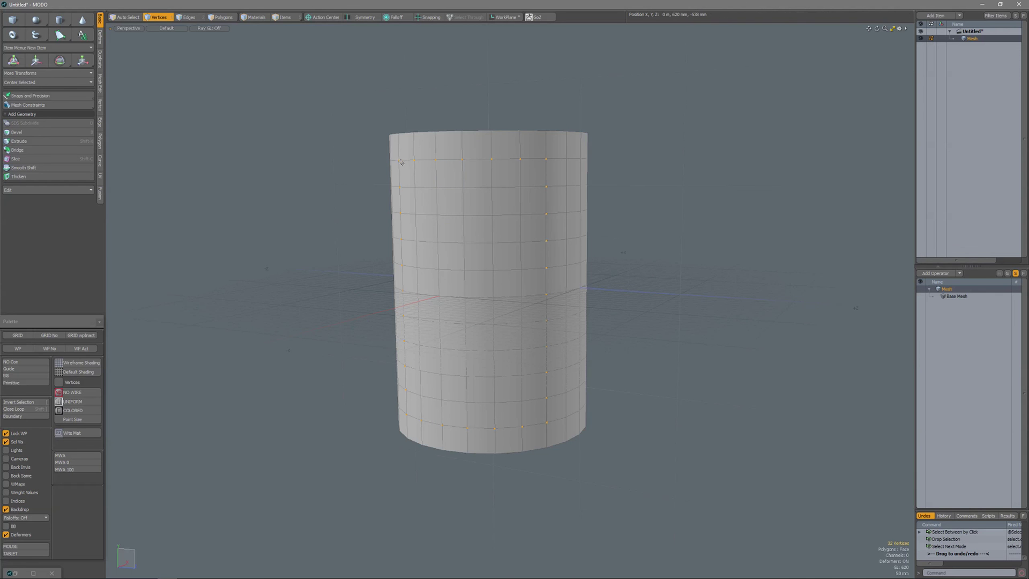
click(552, 160)
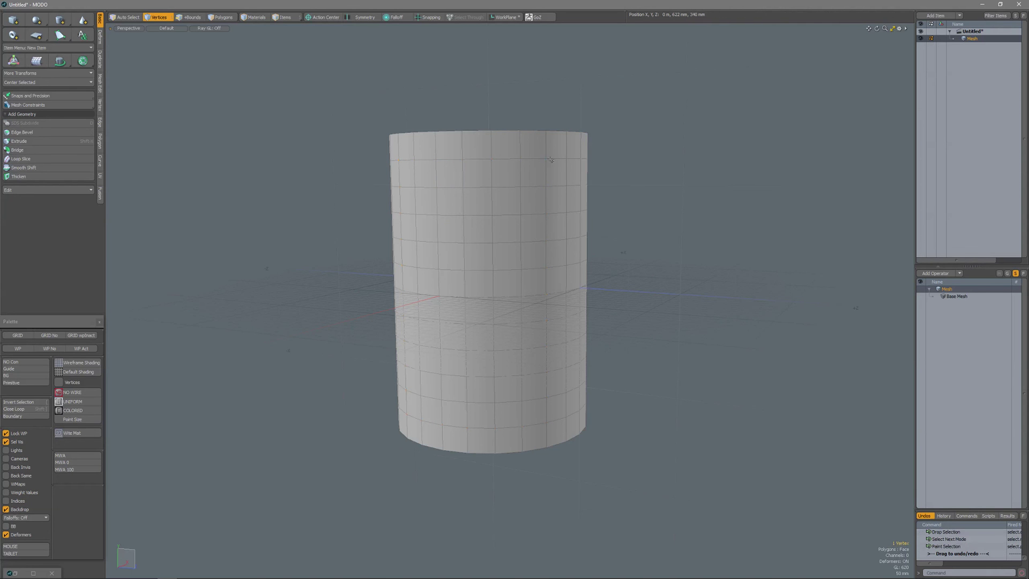
shift+click(566, 160)
shift+click(567, 418)
shift+click(409, 417)
mouse_move(426, 298)
alt+mouse_down()
mouse_move(523, 329)
mouse_move(363, 359)
mouse_move(347, 345)
alt+mouse_up()
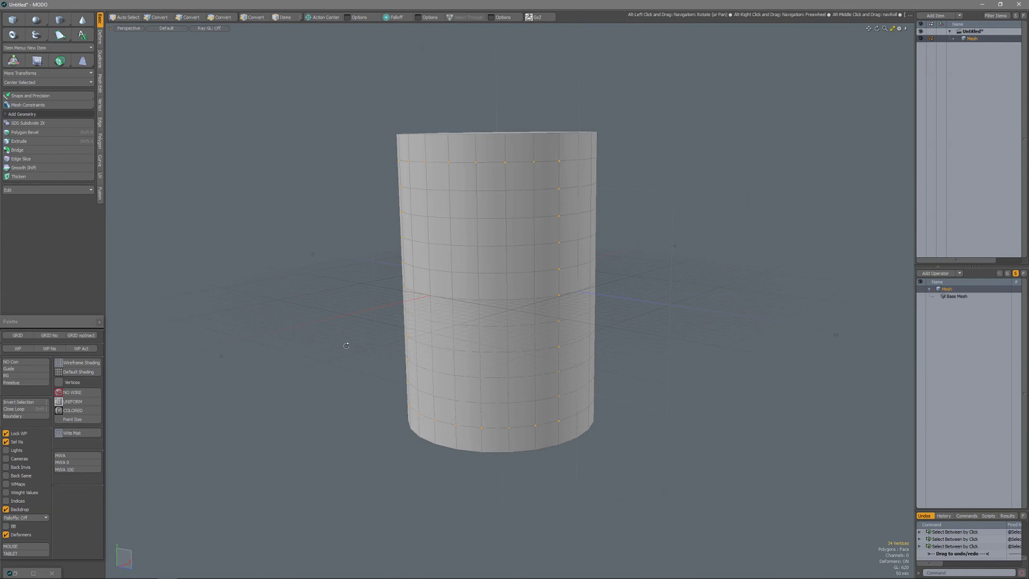